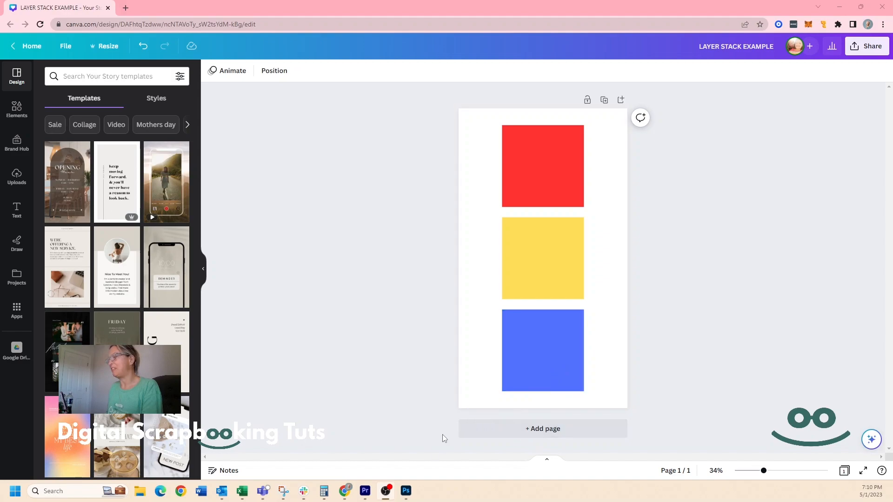
# - Switch to Photoshop and overlap the squares, moving the red one down and right and the blue one up and left over the yellow
pyautogui.click(406, 491)
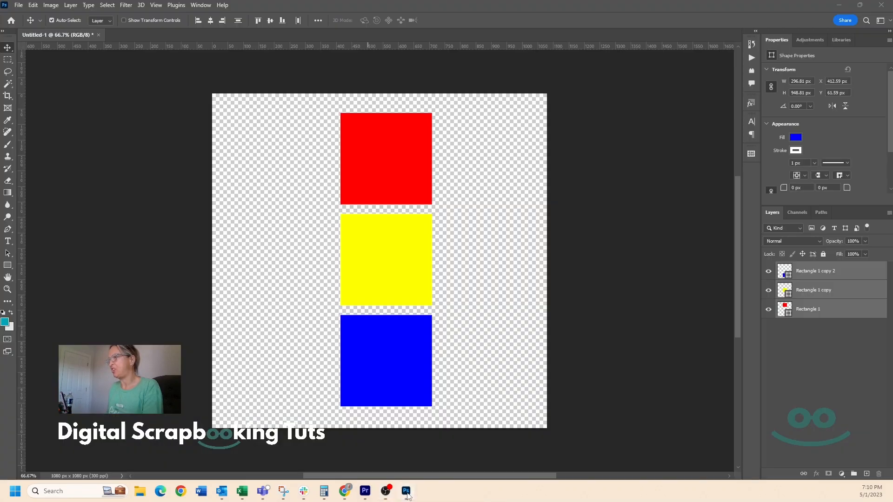
pyautogui.click(816, 370)
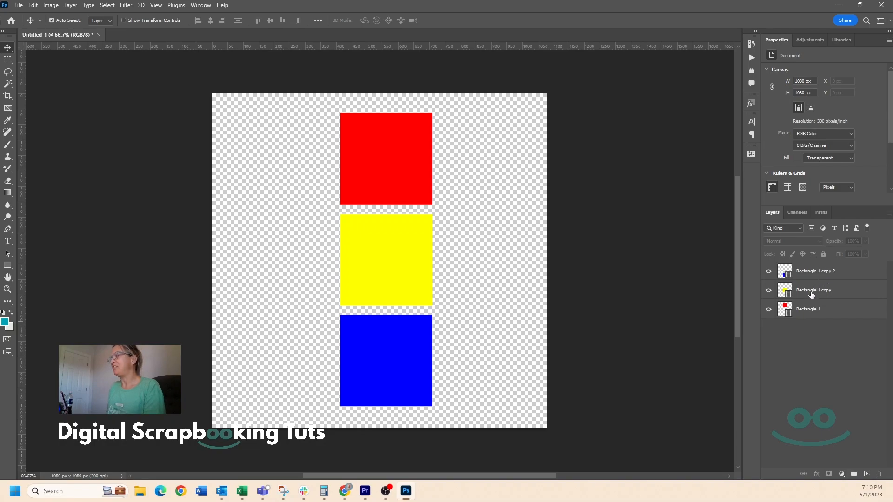
pyautogui.moveTo(403, 161); pyautogui.dragTo(429, 217)
pyautogui.moveTo(402, 355); pyautogui.dragTo(372, 288)
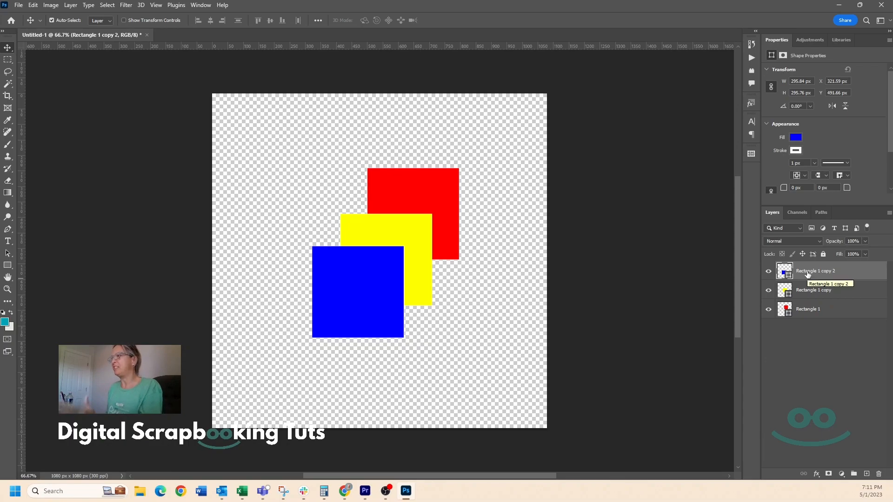
# - Reorder the layers so the red square is on top, yellow in the middle and blue at the bottom
pyautogui.moveTo(808, 274); pyautogui.dragTo(807, 321)
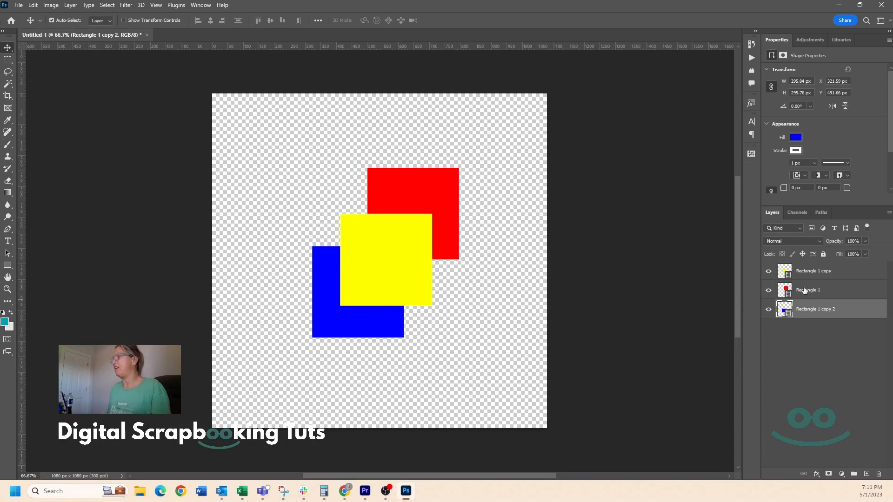
pyautogui.moveTo(805, 290); pyautogui.dragTo(809, 266)
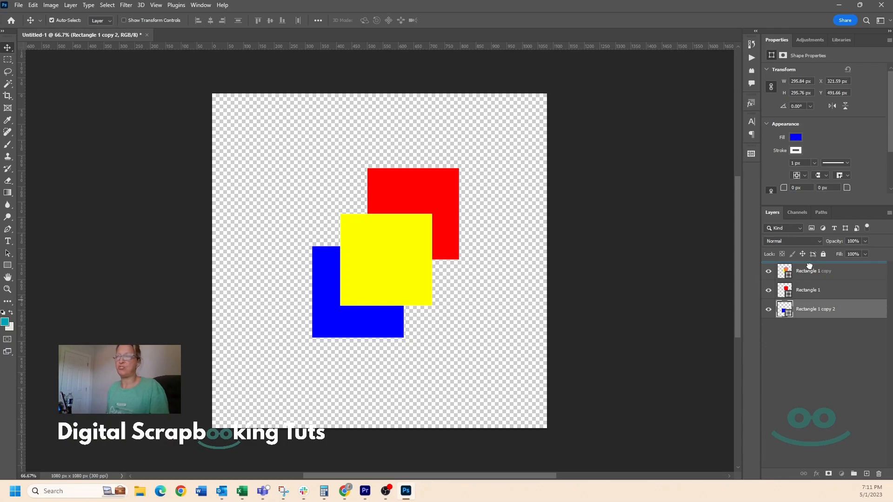
pyautogui.moveTo(809, 266); pyautogui.dragTo(810, 270)
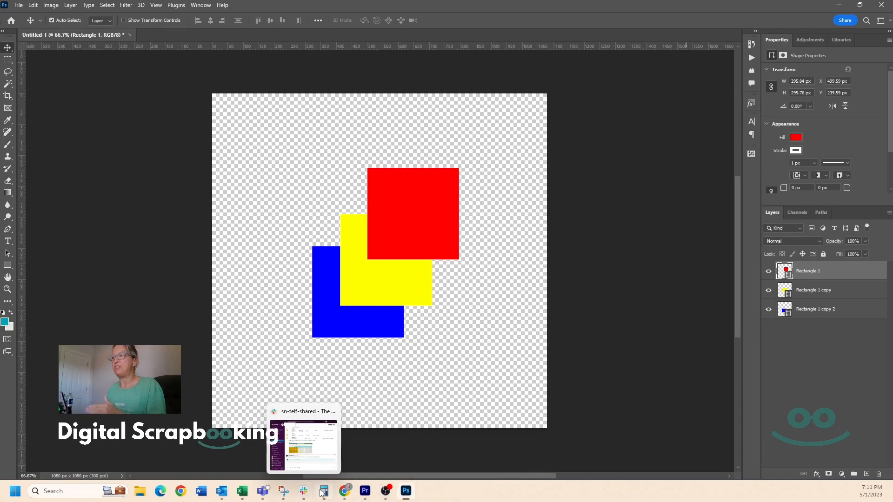
# - Switch to the LAYER STACK EXAMPLE design in Canva and move the red and blue squares so they overlap the yellow one
pyautogui.moveTo(348, 494)
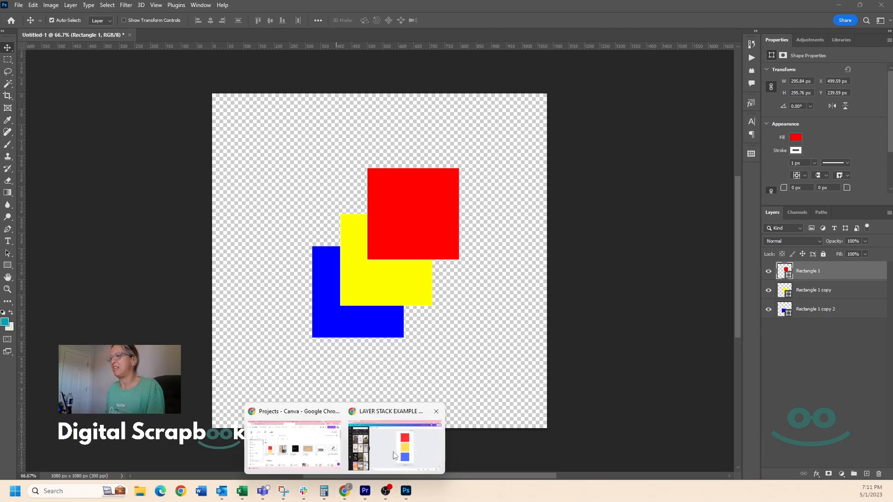
pyautogui.click(393, 453)
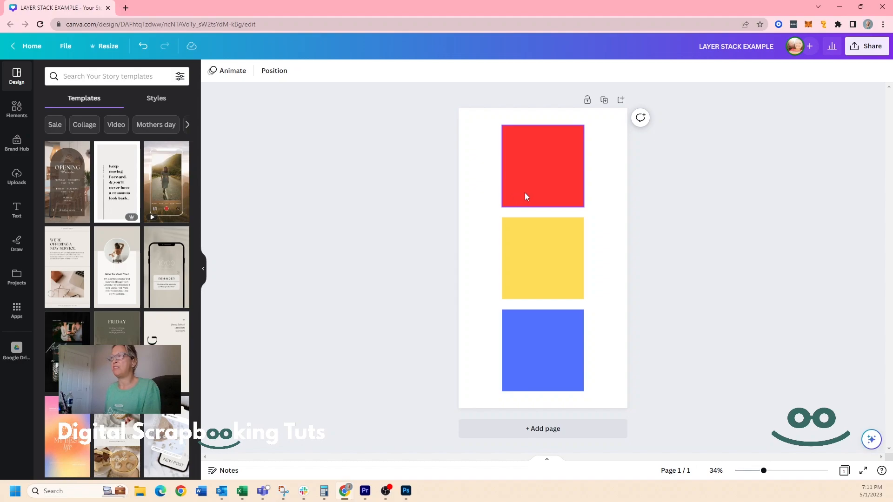
pyautogui.moveTo(542, 184); pyautogui.dragTo(572, 224)
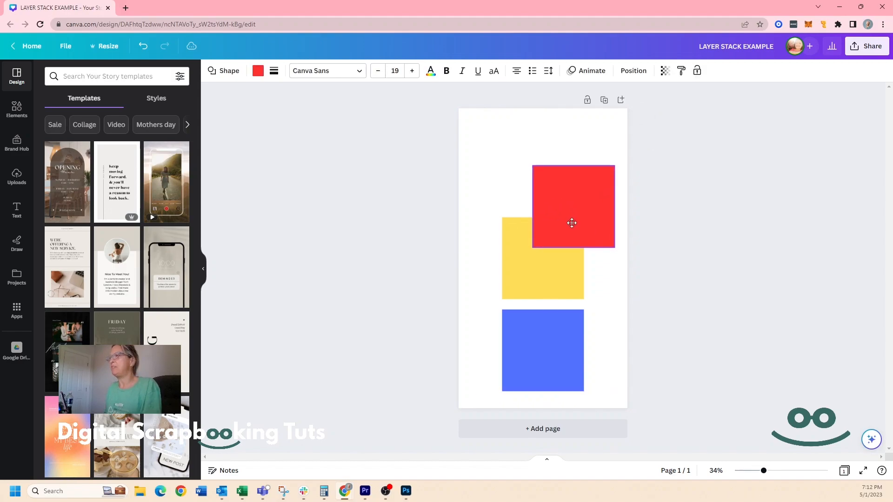
pyautogui.click(564, 358)
pyautogui.moveTo(564, 358); pyautogui.dragTo(535, 298)
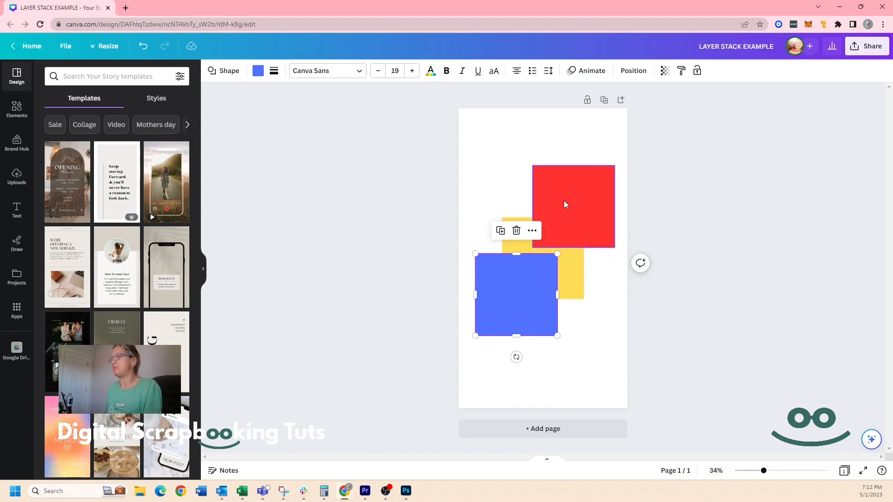
# - Move the yellow square to the top of the layer stack, above the blue and red squares
pyautogui.click(635, 71)
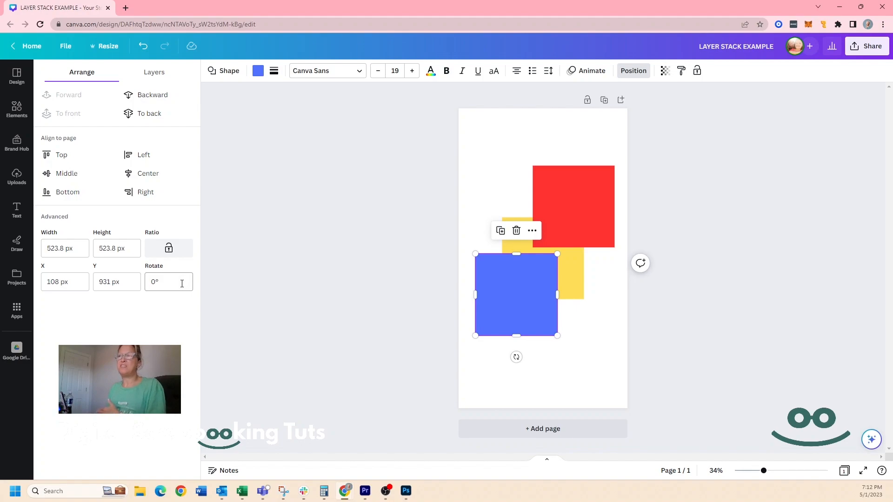
pyautogui.click(169, 248)
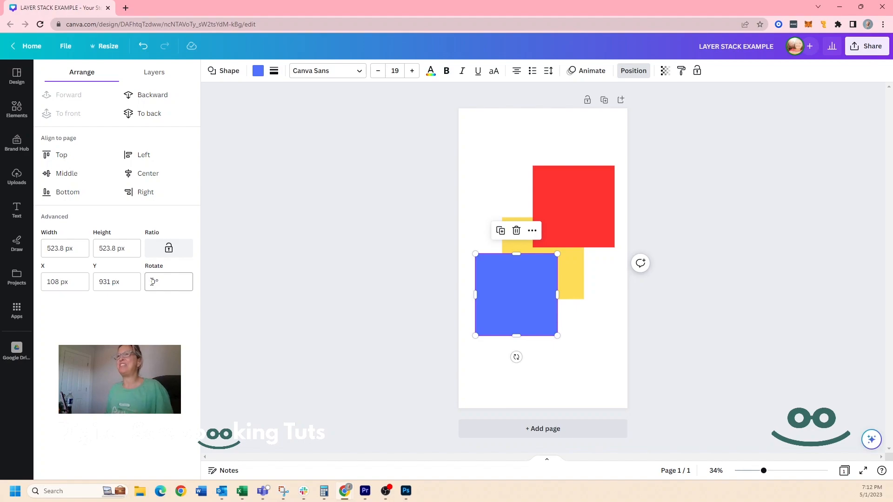
pyautogui.click(154, 73)
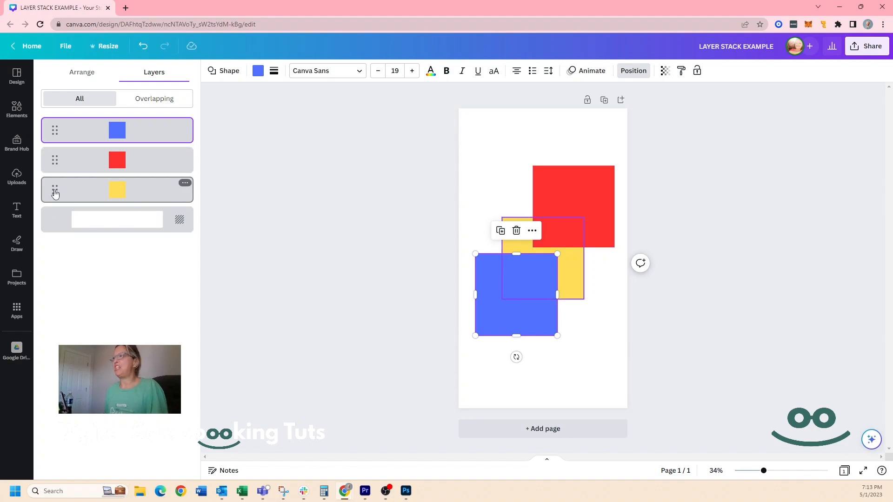
pyautogui.moveTo(55, 192); pyautogui.dragTo(53, 151)
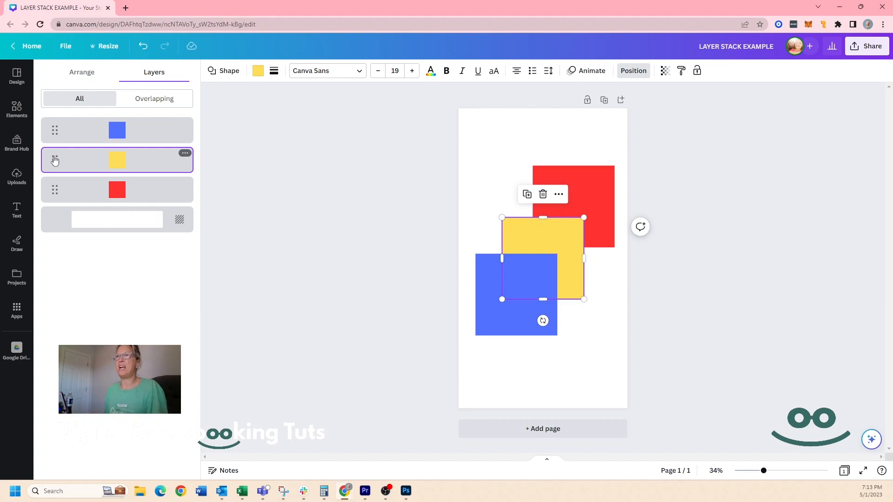
pyautogui.moveTo(55, 160); pyautogui.dragTo(53, 114)
pyautogui.moveTo(51, 165); pyautogui.dragTo(52, 116)
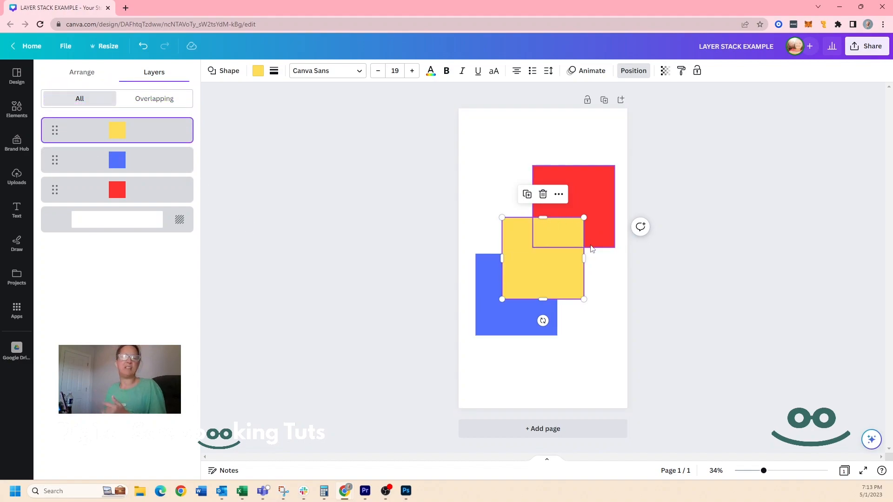
# - Set the yellow square's transparency to 50
pyautogui.click(665, 70)
pyautogui.doubleClick(653, 95)
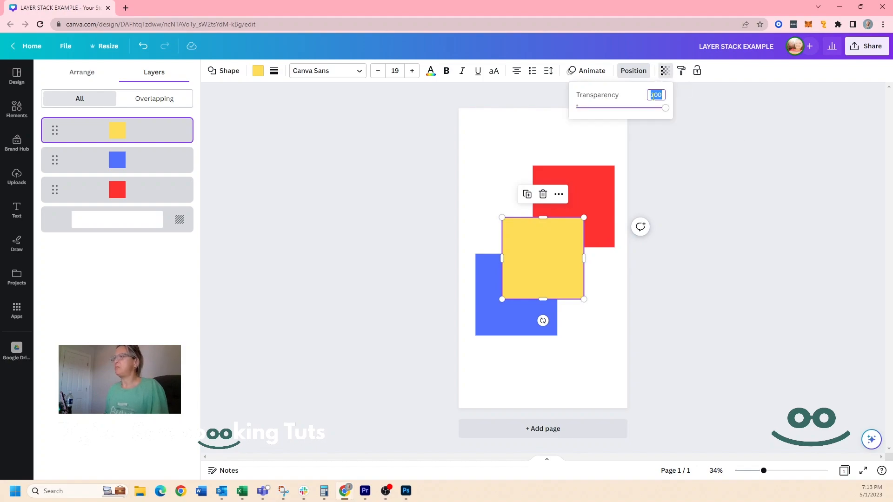
pyautogui.write('50')
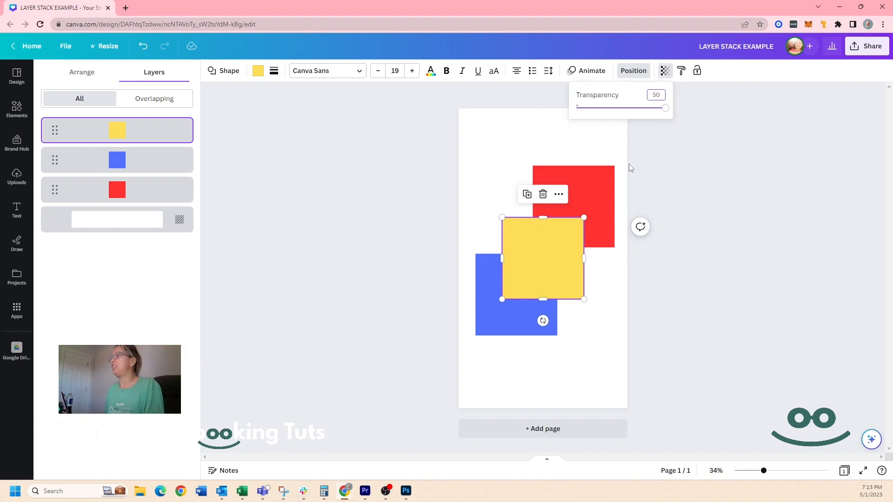
# - Set the red square's transparency to 50
pyautogui.click(601, 178)
pyautogui.click(664, 71)
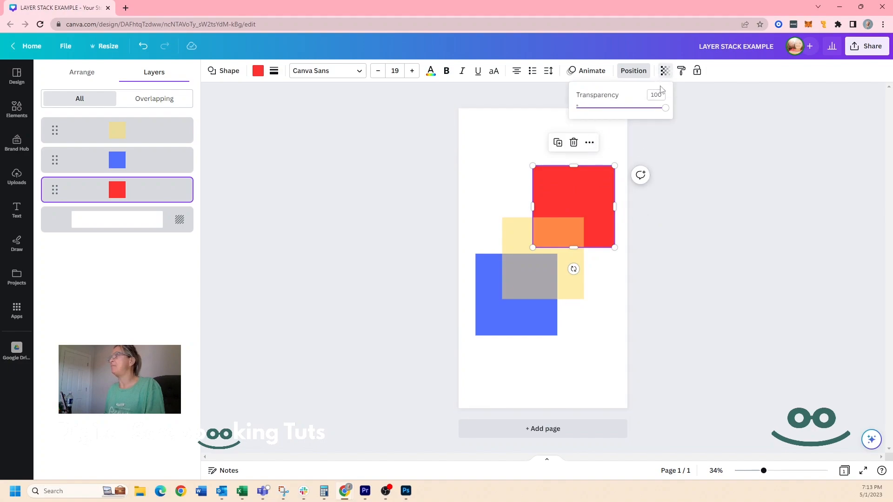
pyautogui.doubleClick(655, 96)
pyautogui.write('50')
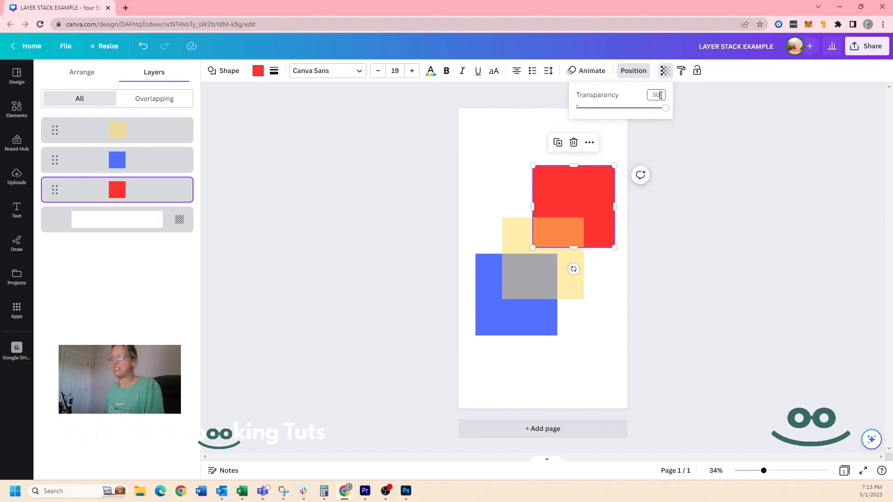
# - Set the blue square's transparency to 50 and deselect it
pyautogui.click(531, 314)
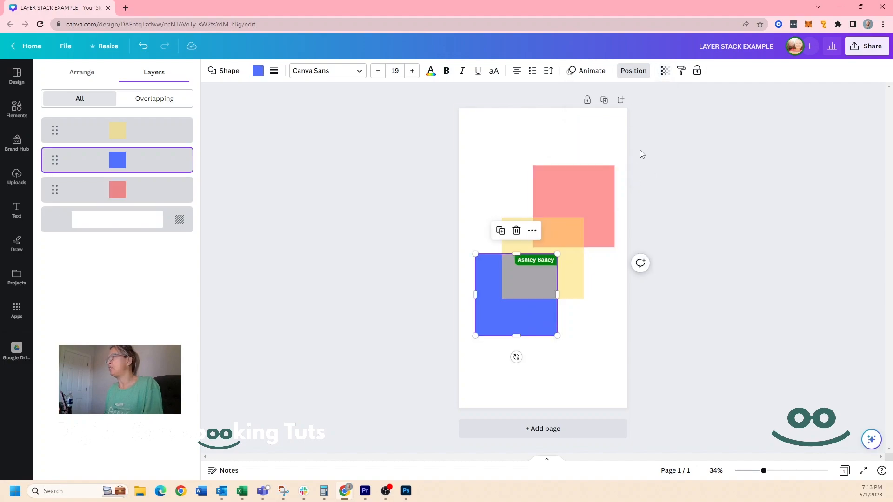
pyautogui.click(657, 94)
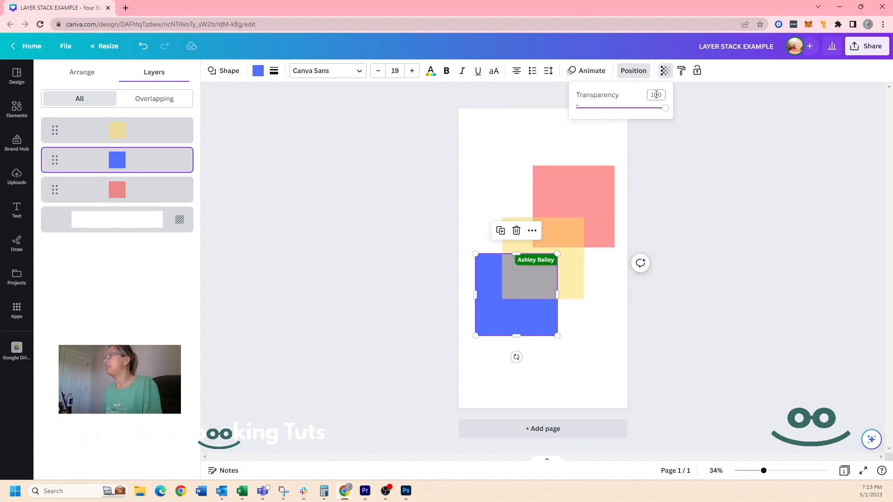
pyautogui.write('50')
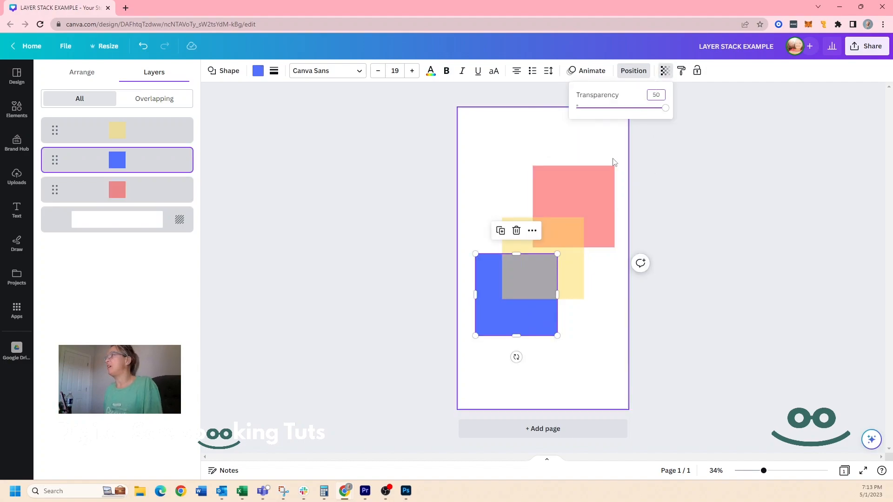
pyautogui.click(591, 140)
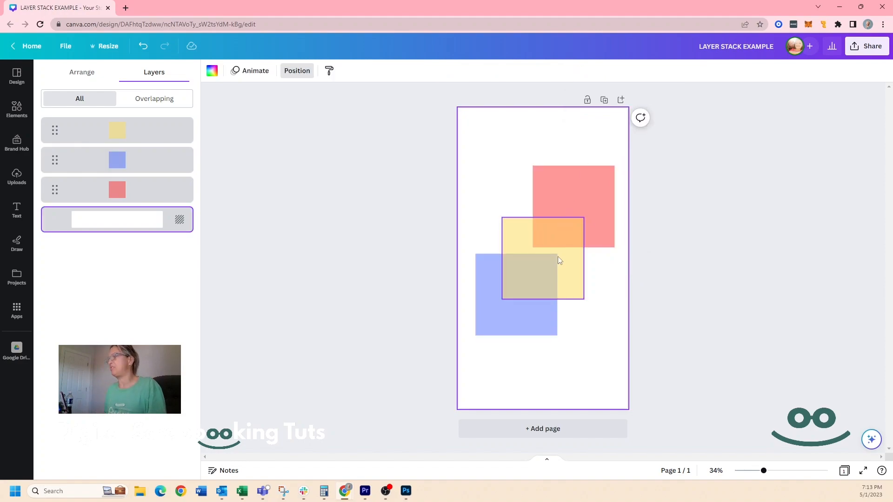
pyautogui.click(589, 206)
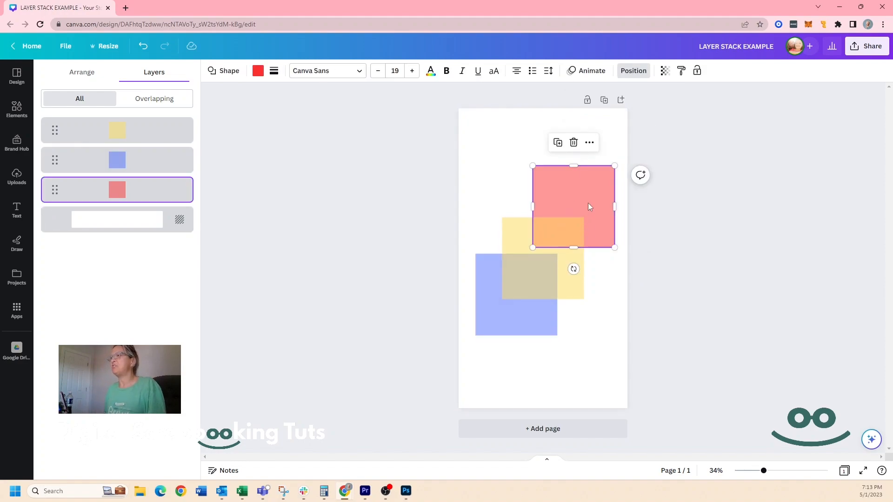
pyautogui.click(540, 266)
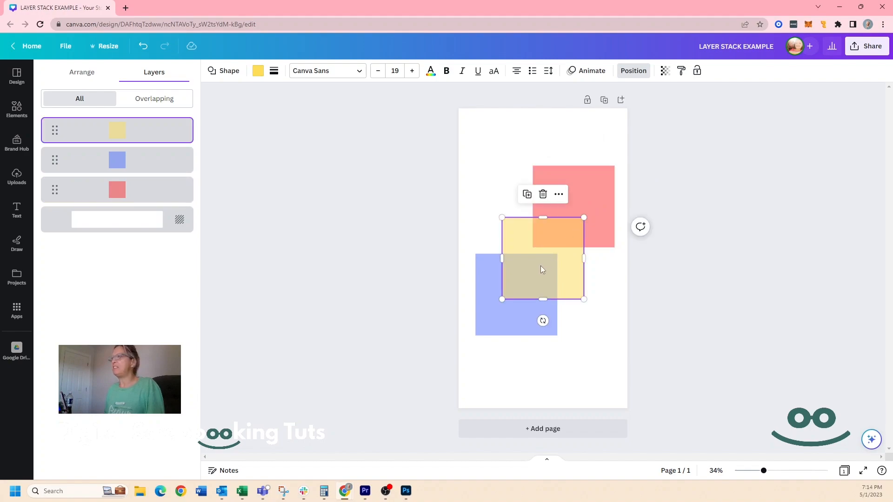
pyautogui.click(493, 305)
pyautogui.click(573, 215)
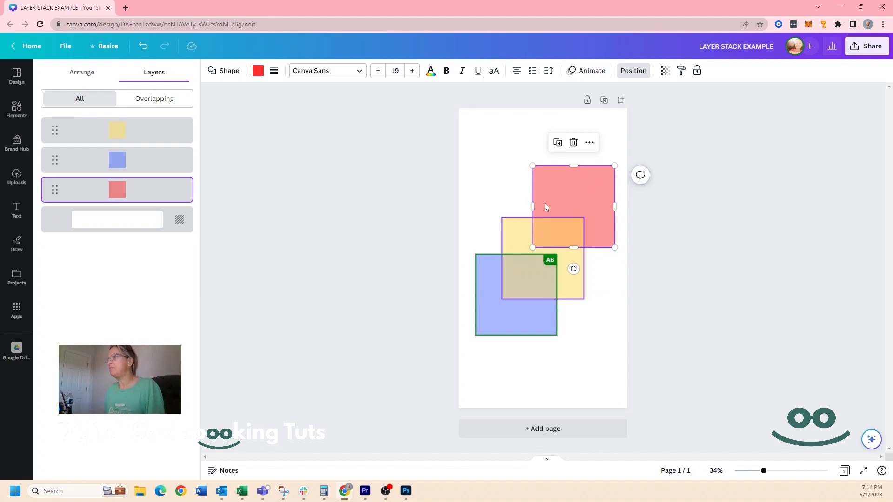
# - Change the page background colour to black (#000000) and clear the selection
pyautogui.click(587, 310)
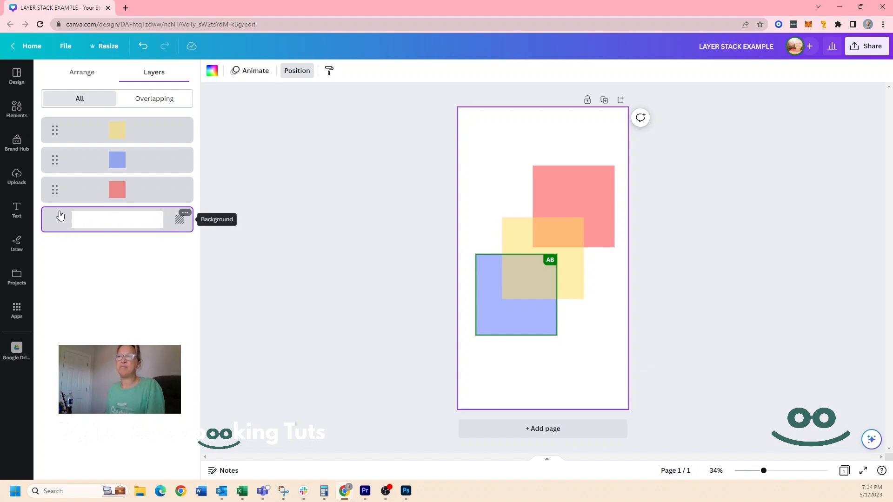
pyautogui.click(212, 72)
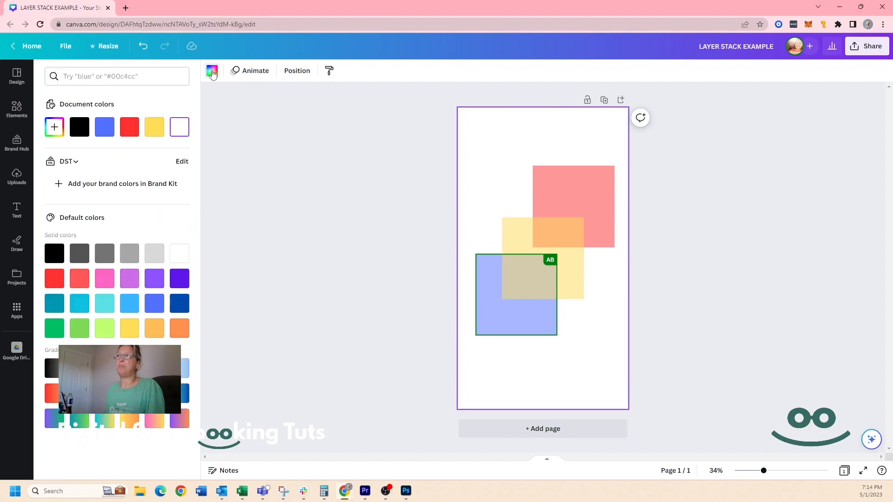
pyautogui.click(79, 128)
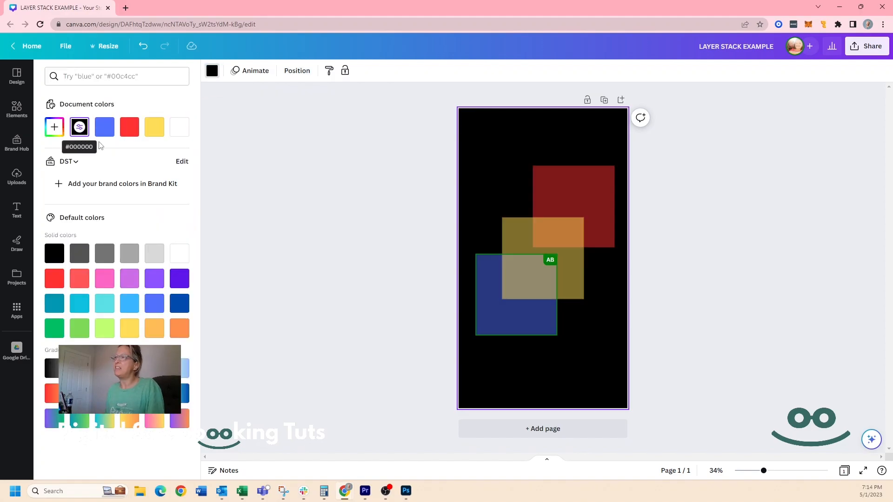
pyautogui.click(293, 248)
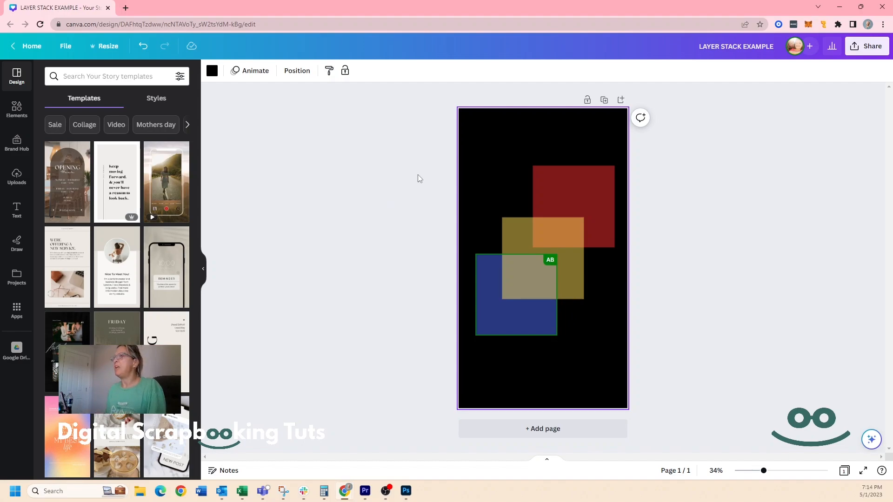
pyautogui.moveTo(428, 169); pyautogui.dragTo(488, 210)
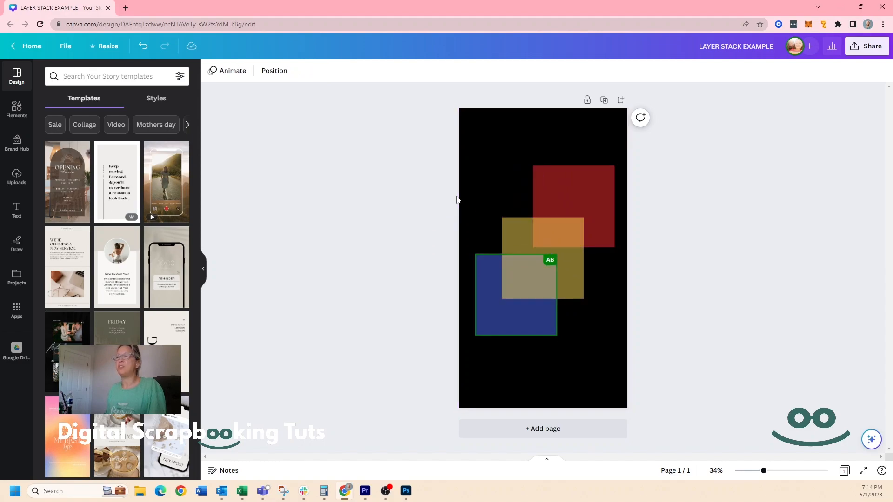
# - Show the Arrange position options for the yellow square
pyautogui.click(276, 72)
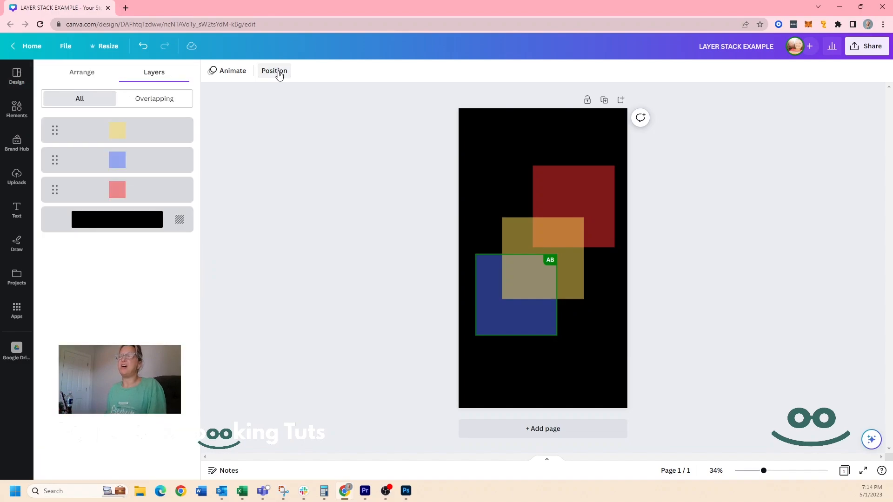
pyautogui.click(81, 73)
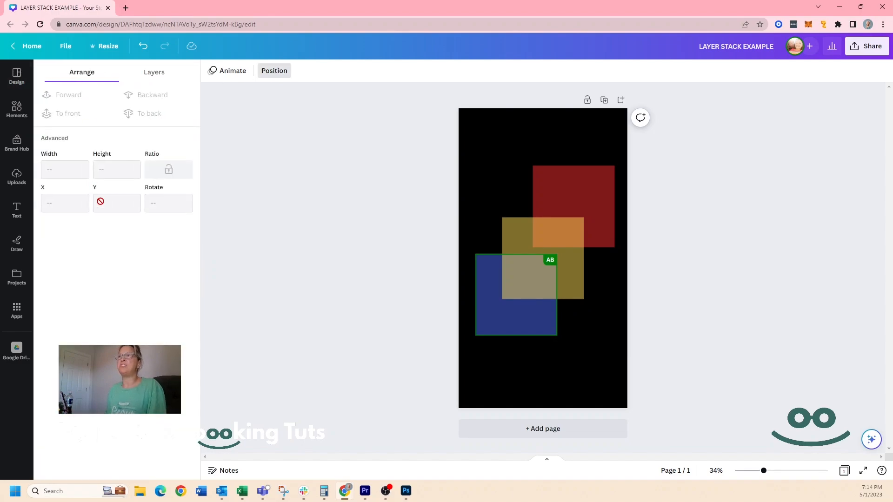
pyautogui.click(538, 241)
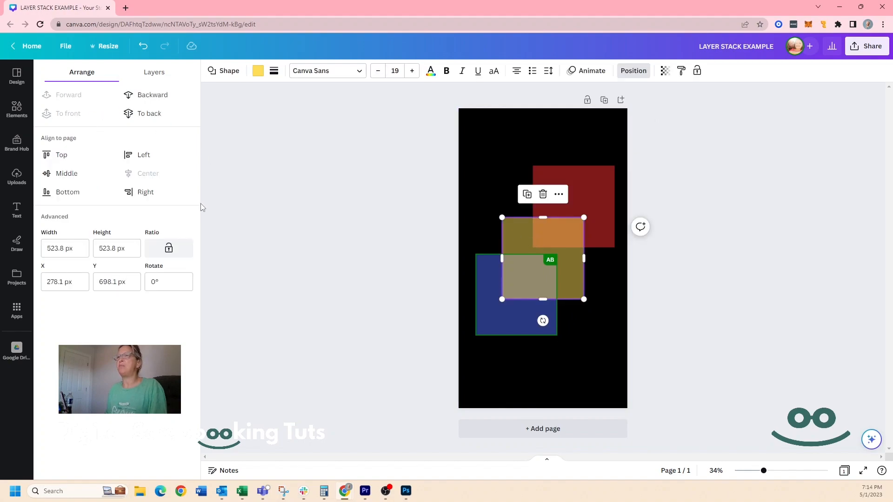